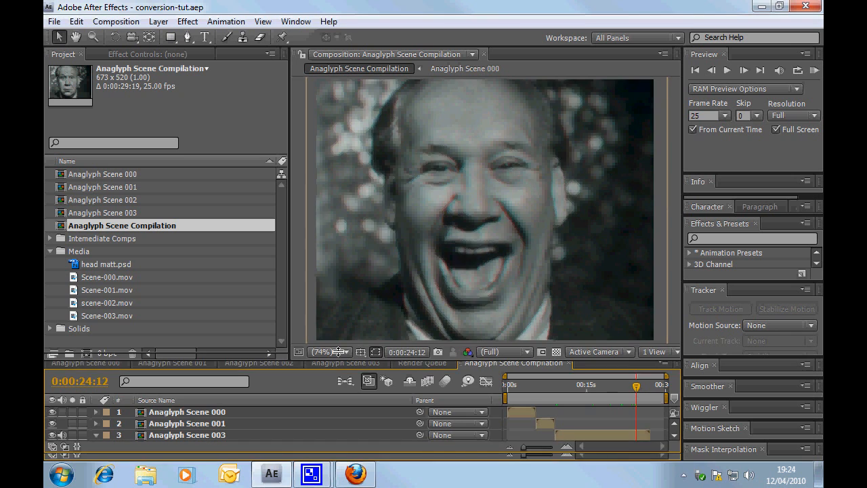
Enlarge the timeline area and scrub through the Anaglyph Scene Compilation to review the finished 3D shots.
{"action": "left_click_drag", "start_coordinate": [337, 362], "coordinate": [343, 298]}
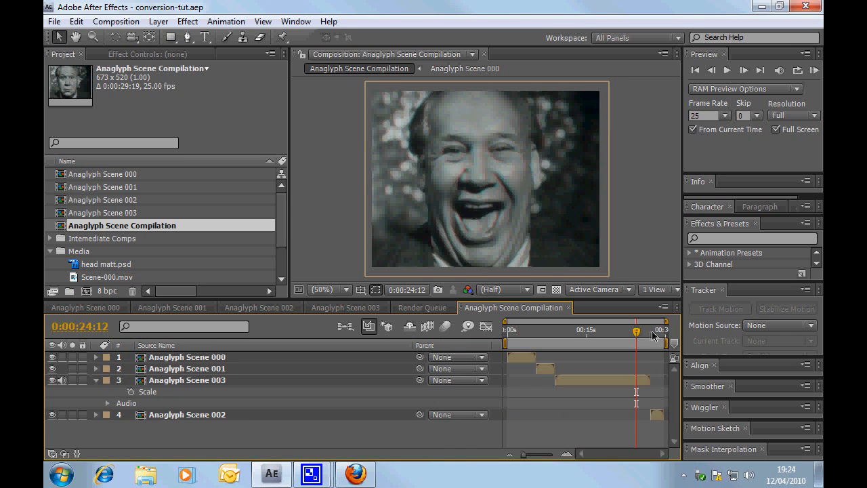
{"action": "left_click_drag", "start_coordinate": [651, 330], "coordinate": [582, 330]}
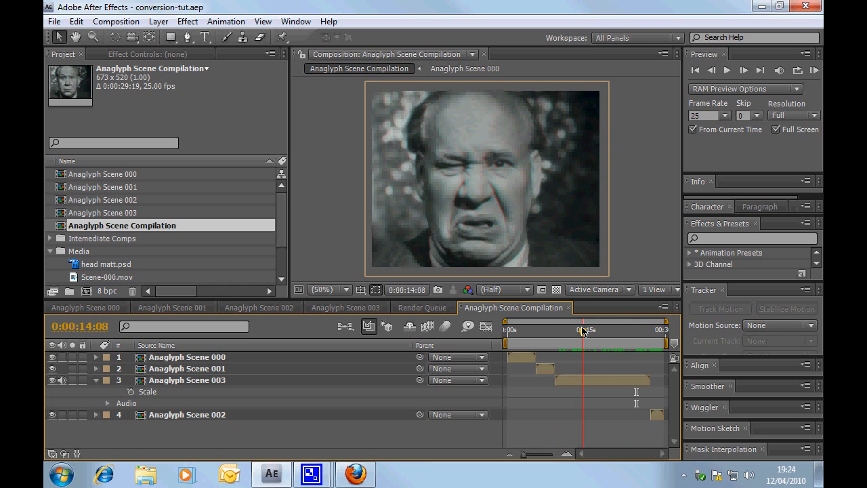
{"action": "left_click_drag", "start_coordinate": [582, 331], "coordinate": [583, 330]}
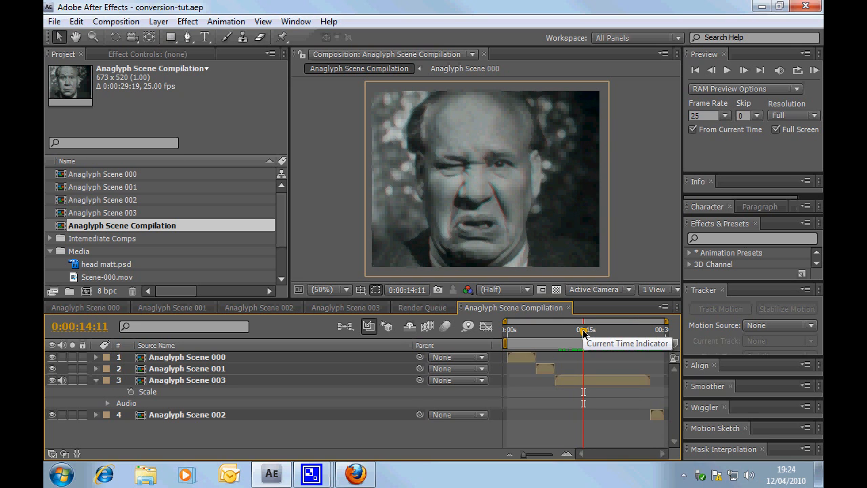
{"action": "left_click_drag", "start_coordinate": [584, 334], "coordinate": [658, 346]}
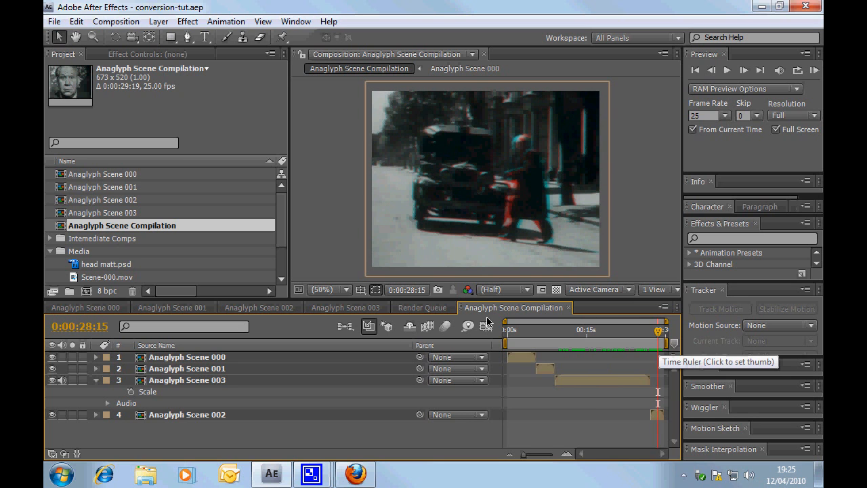
Create a new project and import scene-002.mov from the Media folder as footage.
{"action": "left_click", "coordinate": [54, 21]}
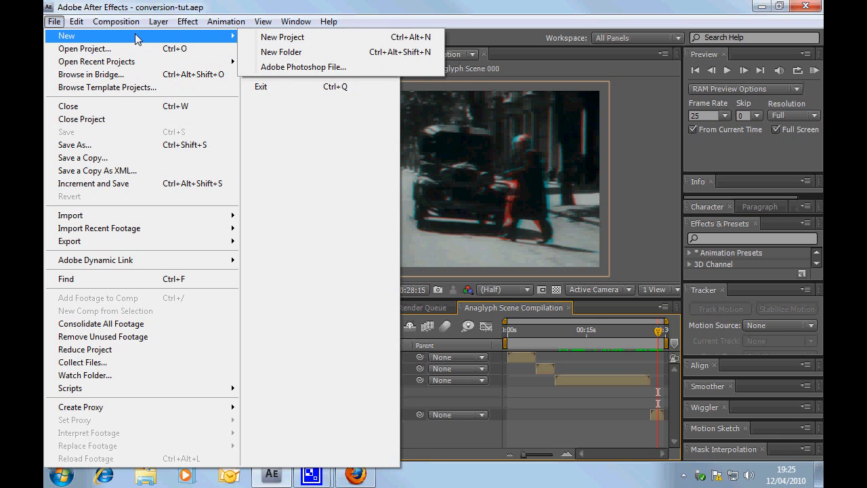
{"action": "left_click", "coordinate": [268, 39]}
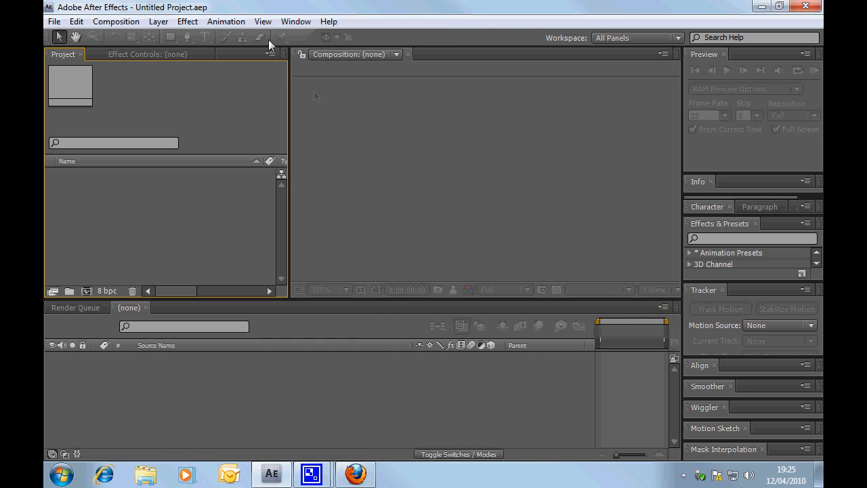
{"action": "double_click", "coordinate": [104, 232]}
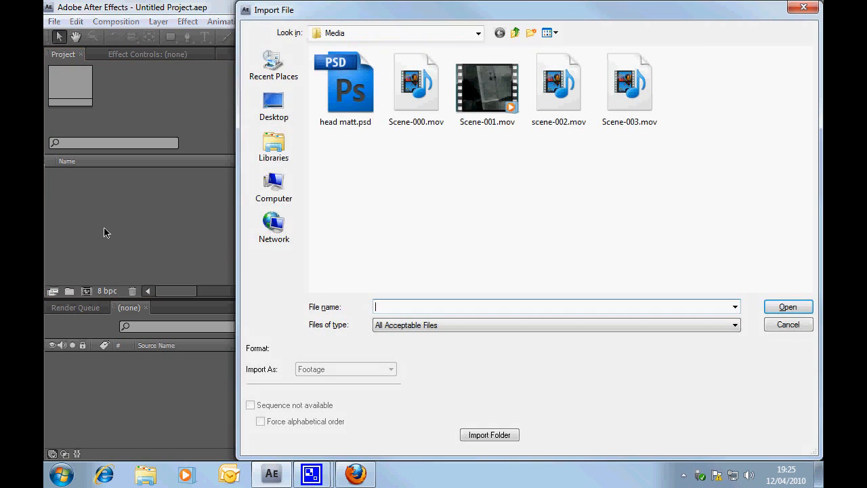
{"action": "left_click", "coordinate": [558, 86]}
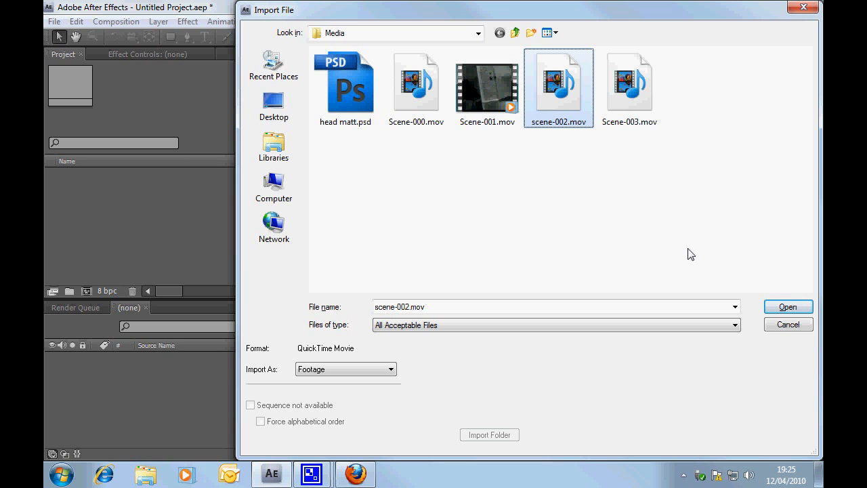
{"action": "left_click", "coordinate": [787, 309]}
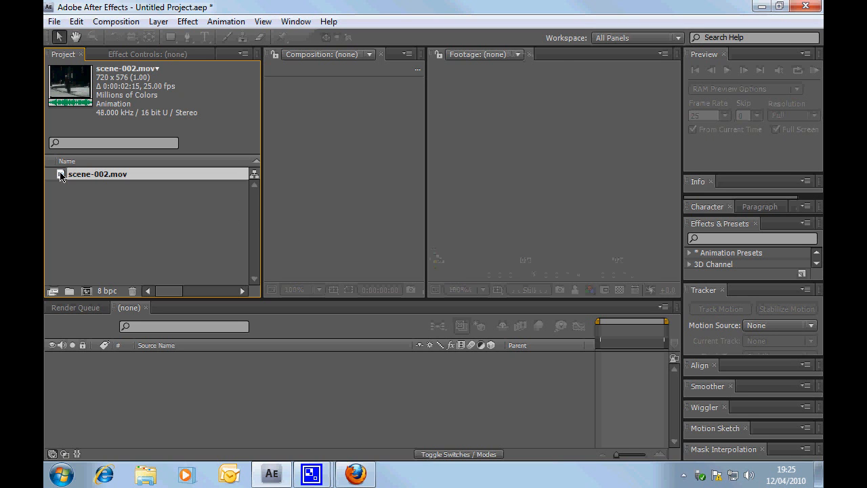
Open scene-002.mov in the footage viewer, scrub through the clip to inspect its motion, and close the viewer.
{"action": "double_click", "coordinate": [61, 176]}
{"action": "left_click_drag", "start_coordinate": [432, 258], "coordinate": [651, 262]}
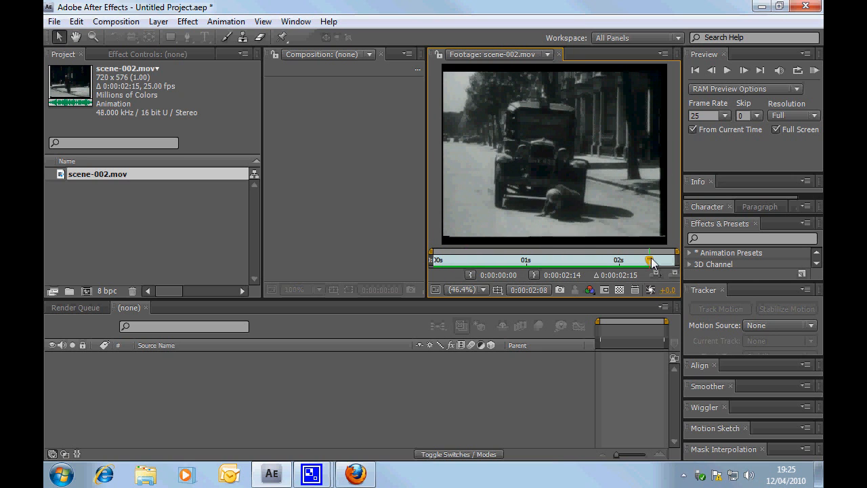
{"action": "left_click", "coordinate": [558, 54]}
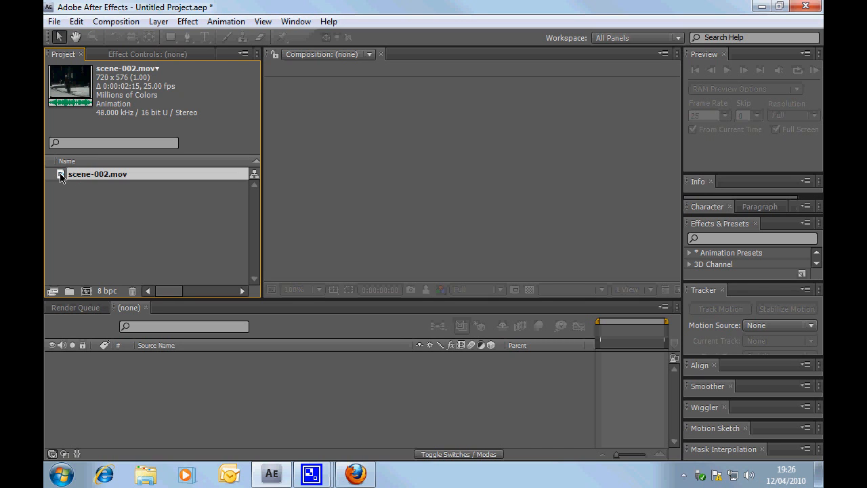
{"action": "left_click_drag", "start_coordinate": [60, 177], "coordinate": [86, 239]}
{"action": "left_click_drag", "start_coordinate": [61, 174], "coordinate": [61, 173]}
Switch to Firefox, open the Wikipedia article on the Pulfrich effect, and return to After Effects.
{"action": "left_click", "coordinate": [356, 474]}
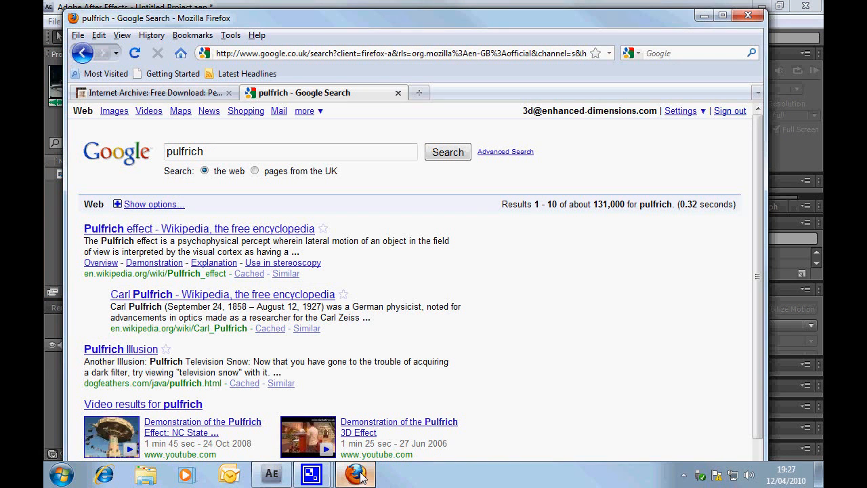
{"action": "left_click", "coordinate": [198, 230]}
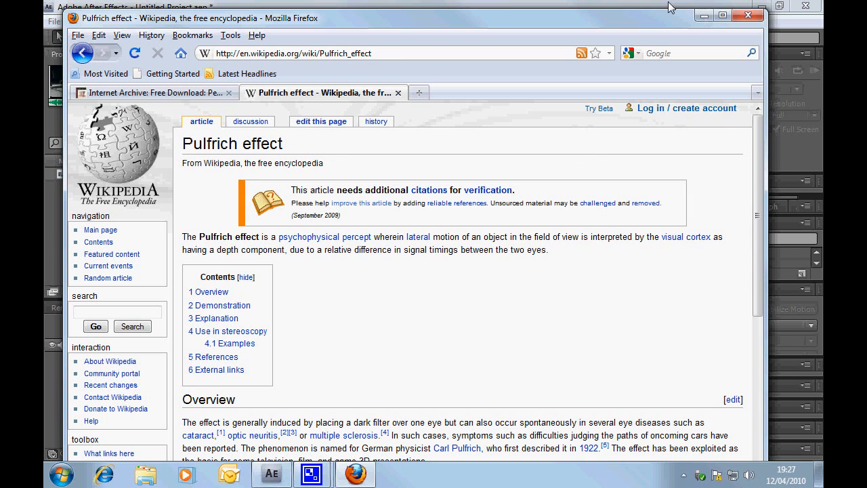
{"action": "left_click", "coordinate": [704, 15]}
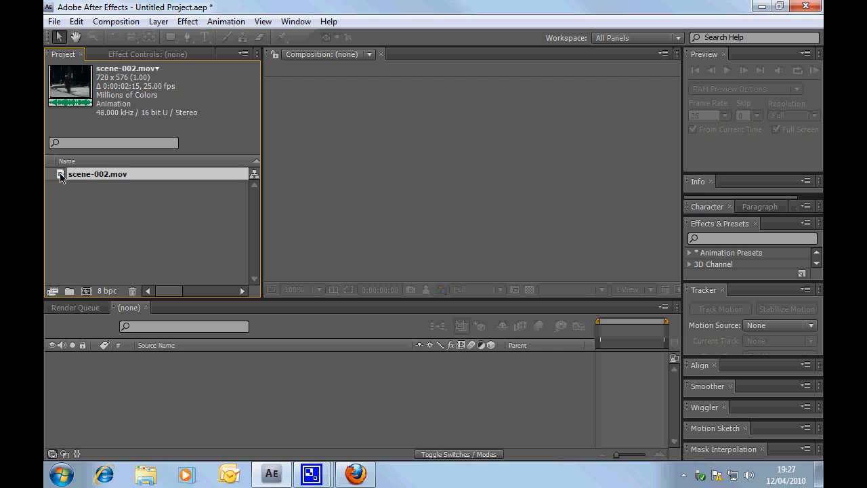
Create a composition from scene-002.mov and add a second copy of the clip beneath the first, with audio muted on both layers.
{"action": "left_click_drag", "start_coordinate": [61, 176], "coordinate": [86, 291]}
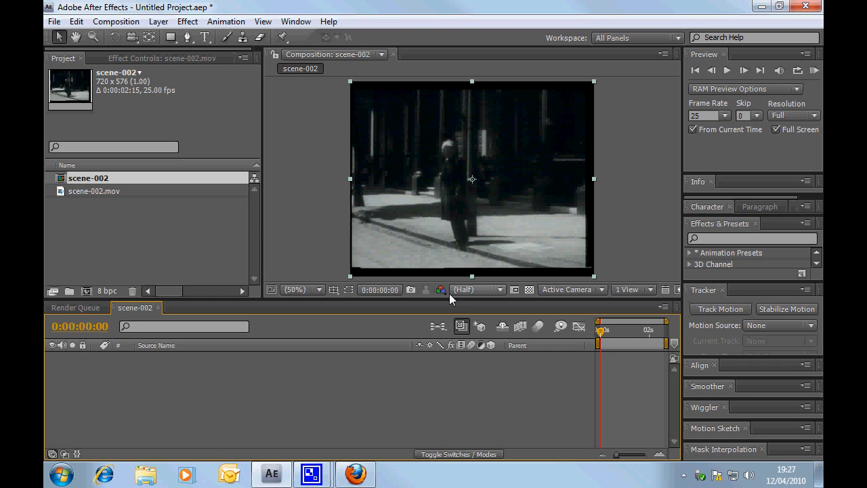
{"action": "left_click_drag", "start_coordinate": [450, 299], "coordinate": [456, 269]}
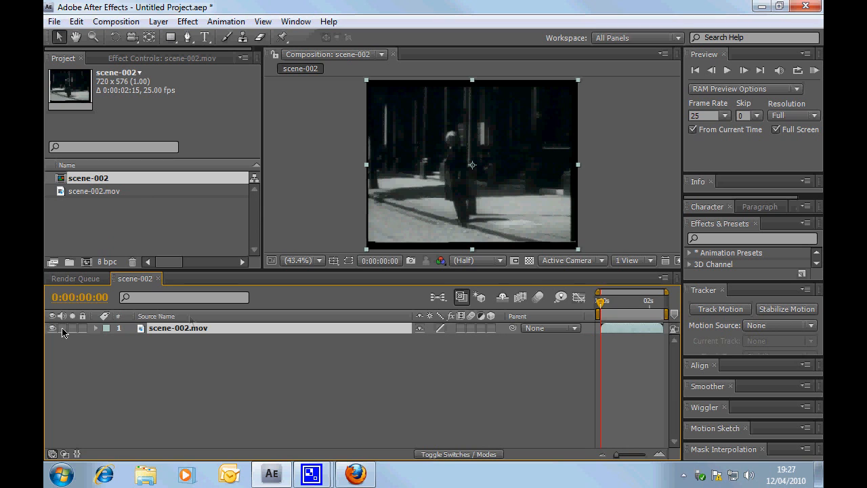
{"action": "left_click_drag", "start_coordinate": [59, 191], "coordinate": [116, 381]}
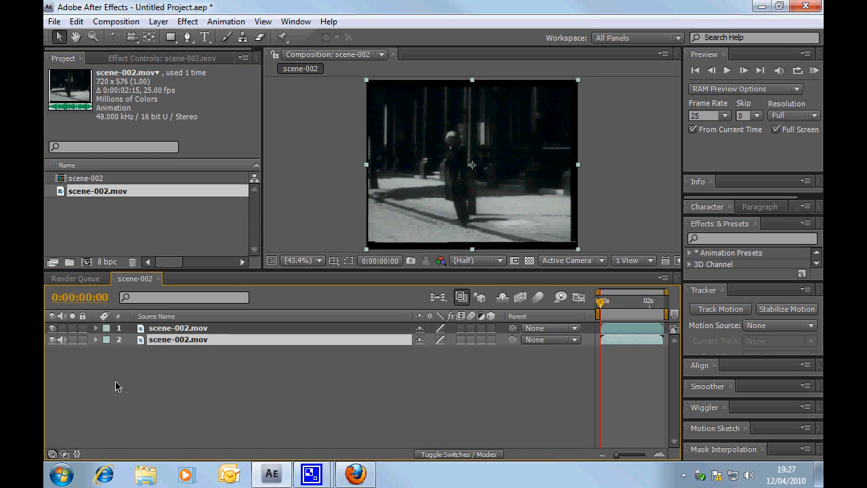
Apply the Set Channels effect to both scene-002.mov layers.
{"action": "left_click", "coordinate": [148, 331]}
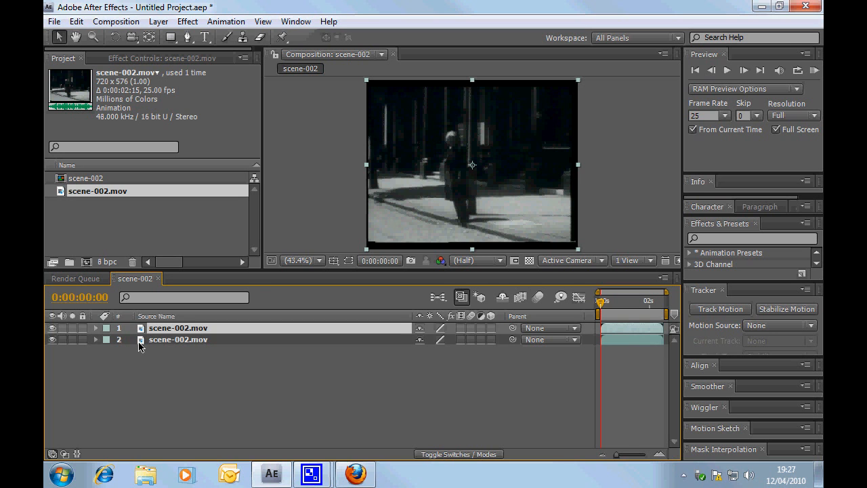
{"action": "left_click", "coordinate": [139, 341], "text": "shift"}
{"action": "left_click", "coordinate": [187, 22]}
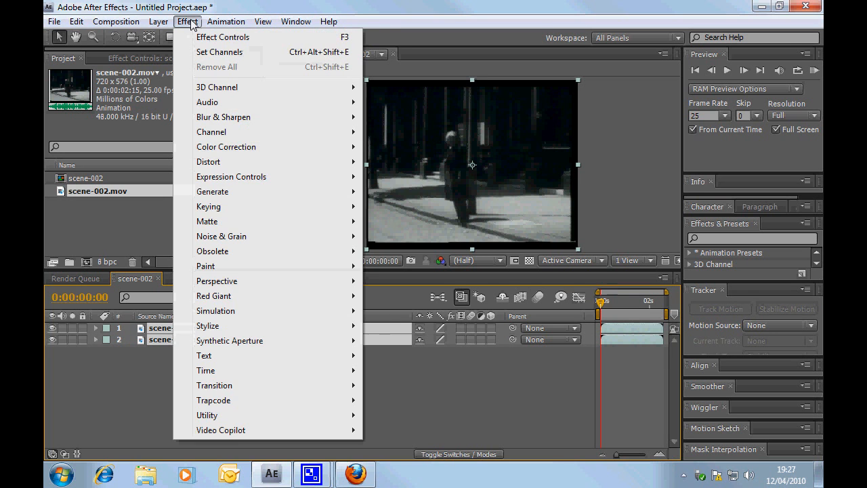
{"action": "left_click", "coordinate": [219, 51]}
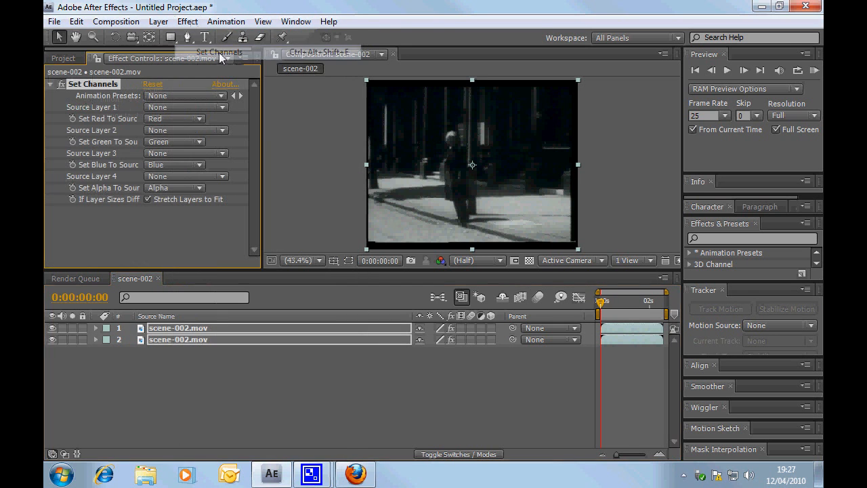
In Set Channels, set green and blue to Off on the top layer, and red to Off on the bottom layer.
{"action": "left_click", "coordinate": [159, 329]}
{"action": "left_click", "coordinate": [174, 142]}
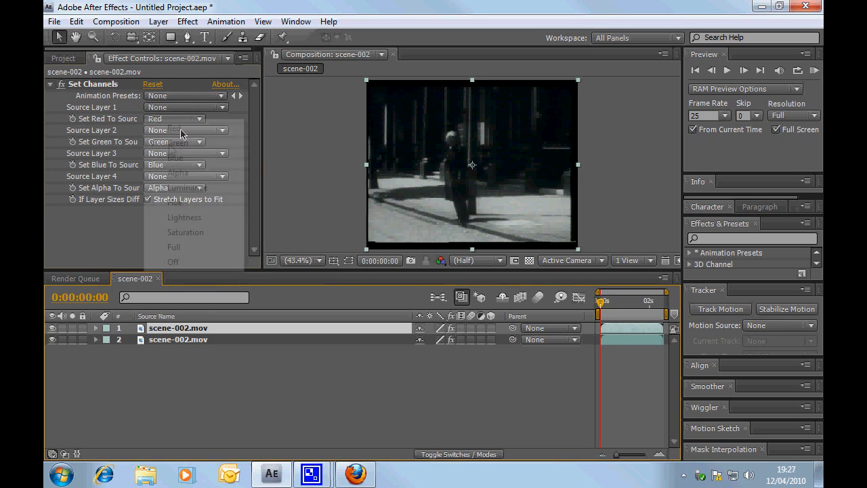
{"action": "left_click", "coordinate": [173, 261]}
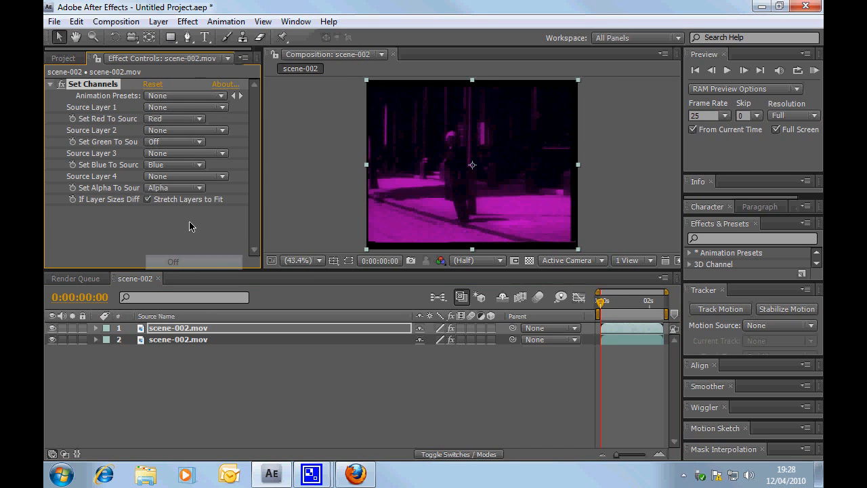
{"action": "left_click", "coordinate": [171, 166]}
{"action": "left_click", "coordinate": [172, 270]}
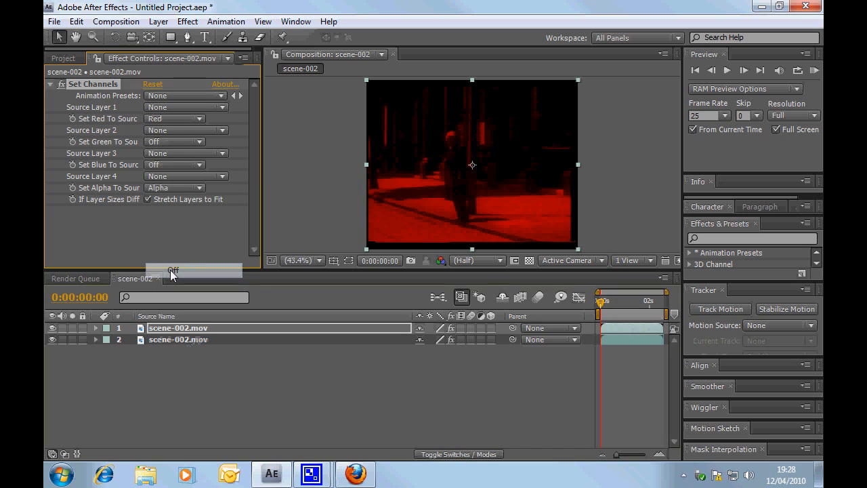
{"action": "left_click", "coordinate": [188, 341]}
{"action": "left_click", "coordinate": [171, 119]}
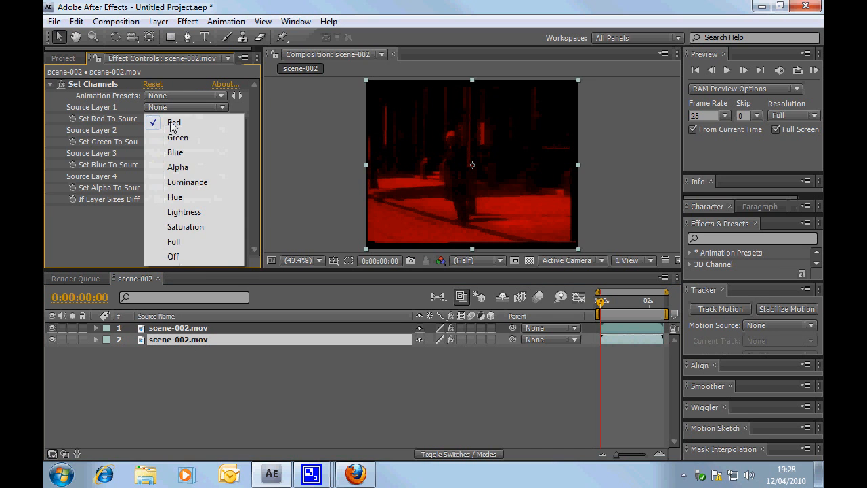
Set the top scene-002.mov layer's blending mode to Add.
{"action": "left_click", "coordinate": [183, 328]}
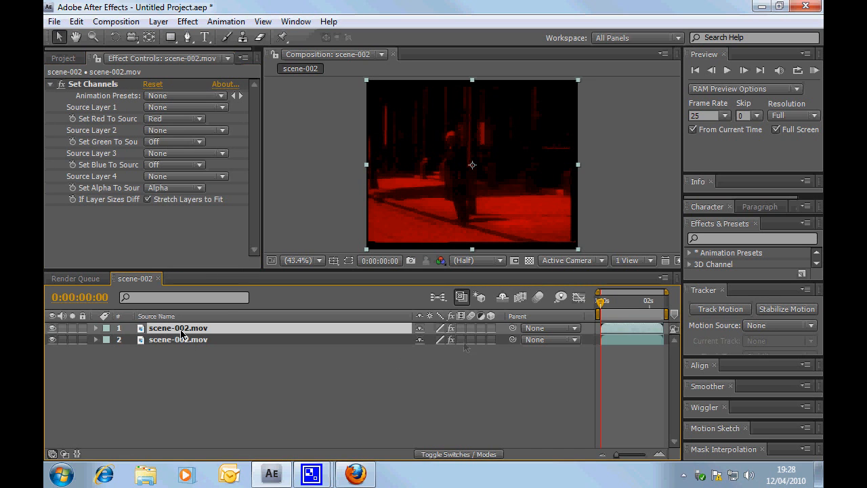
{"action": "key", "text": "F4"}
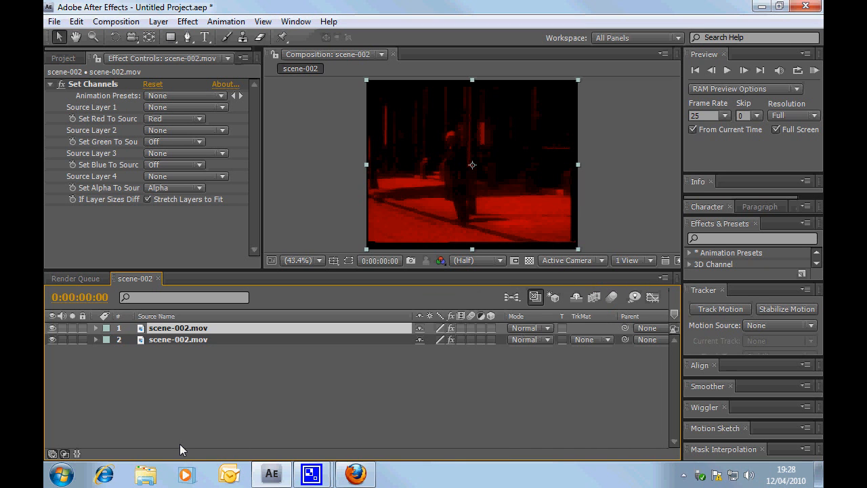
{"action": "left_click", "coordinate": [524, 329]}
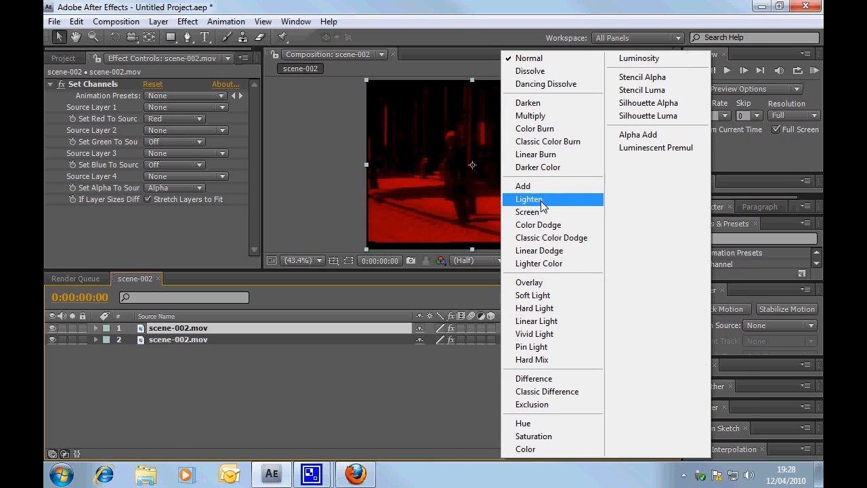
{"action": "left_click", "coordinate": [540, 187]}
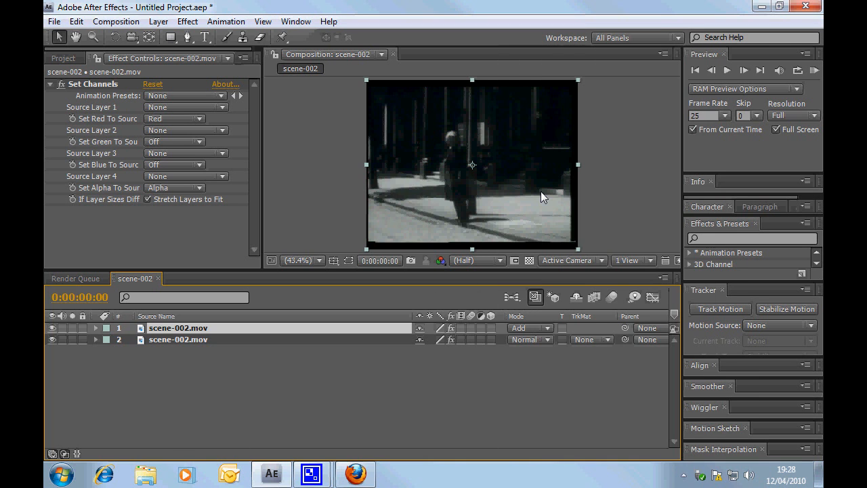
Hide the layer switches and modes columns and expand the timeline to show individual frames.
{"action": "left_click", "coordinate": [51, 455]}
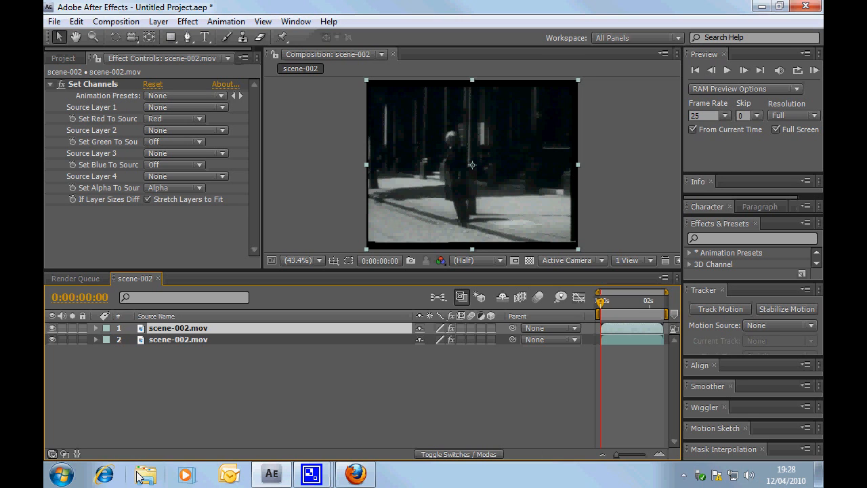
{"action": "left_click", "coordinate": [52, 453]}
{"action": "left_click", "coordinate": [567, 453]}
{"action": "left_click", "coordinate": [568, 454]}
{"action": "left_click", "coordinate": [567, 454]}
{"action": "left_click", "coordinate": [568, 454]}
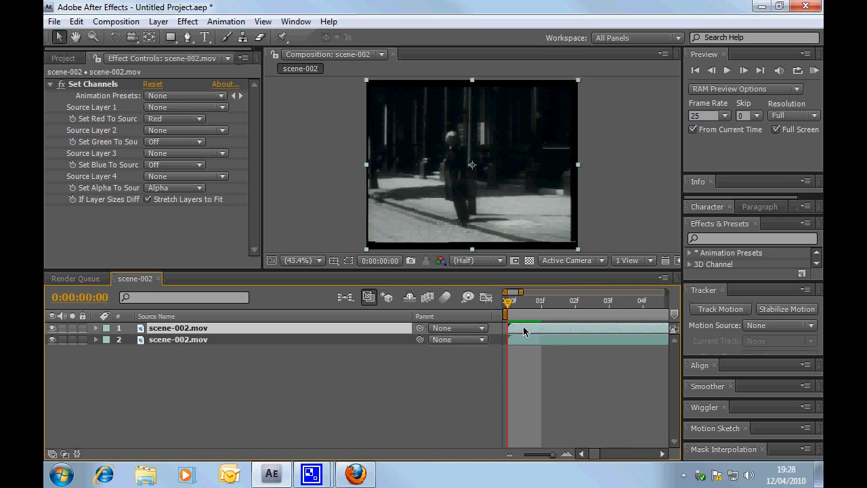
Try offsetting the top layer one frame later and moving both layers one frame earlier.
{"action": "left_click_drag", "start_coordinate": [538, 326], "coordinate": [547, 327]}
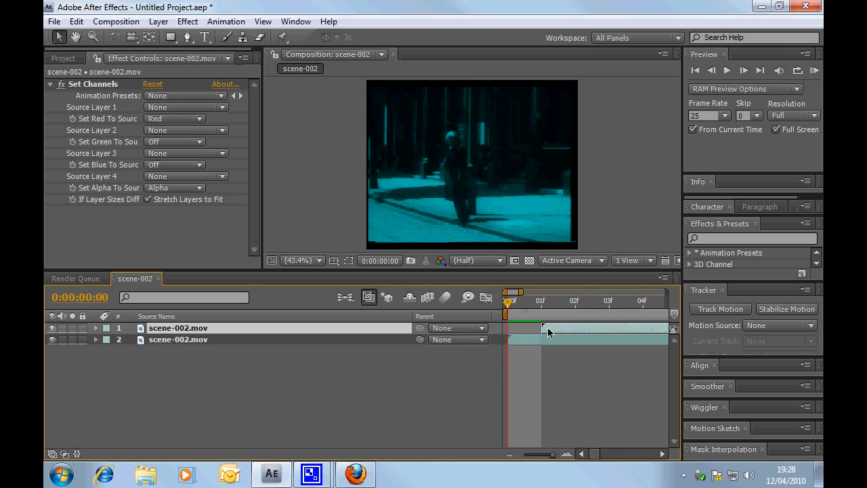
{"action": "left_click", "coordinate": [528, 340], "text": "shift"}
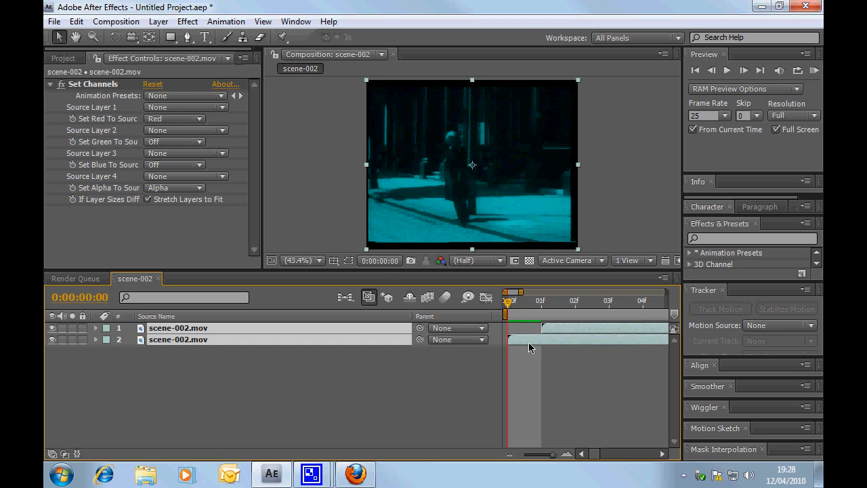
{"action": "left_click_drag", "start_coordinate": [540, 327], "coordinate": [532, 330]}
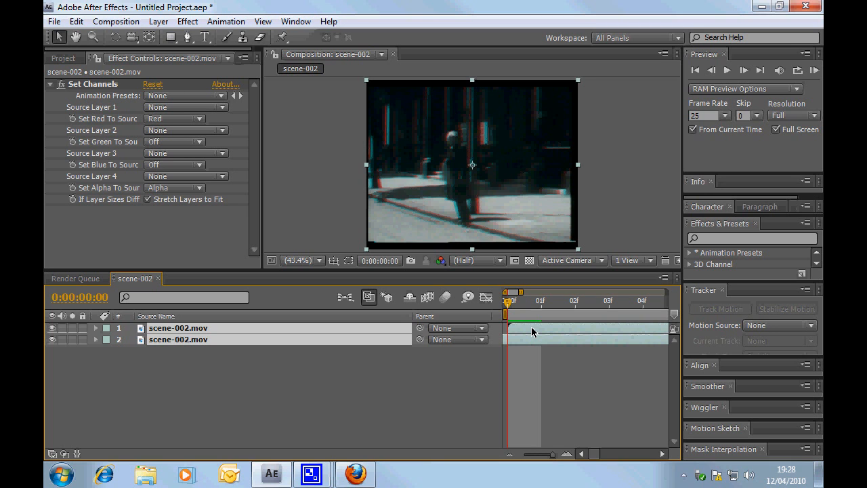
{"action": "mouse_move", "coordinate": [532, 331]}
{"action": "left_mouse_down"}
{"action": "mouse_move", "coordinate": [561, 328]}
{"action": "mouse_move", "coordinate": [526, 329]}
{"action": "left_mouse_up"}
Shift only the top scene-002.mov layer one frame later so it starts at 01f.
{"action": "left_click", "coordinate": [553, 357]}
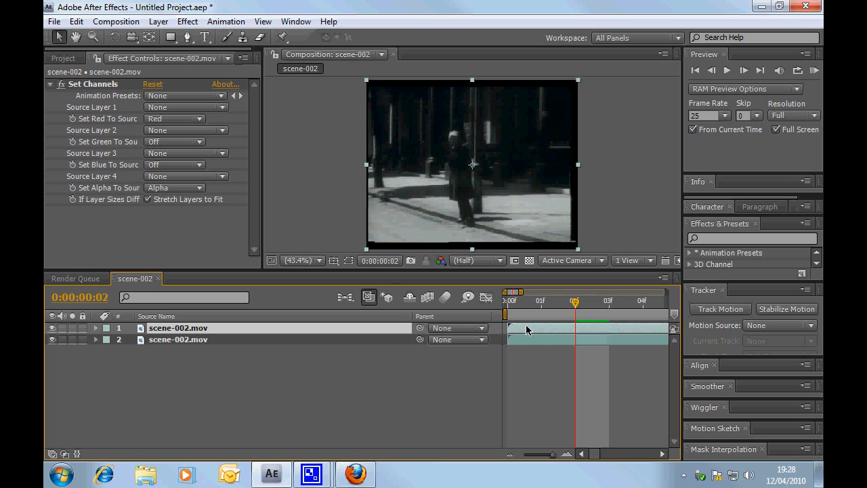
{"action": "left_click_drag", "start_coordinate": [526, 329], "coordinate": [546, 330]}
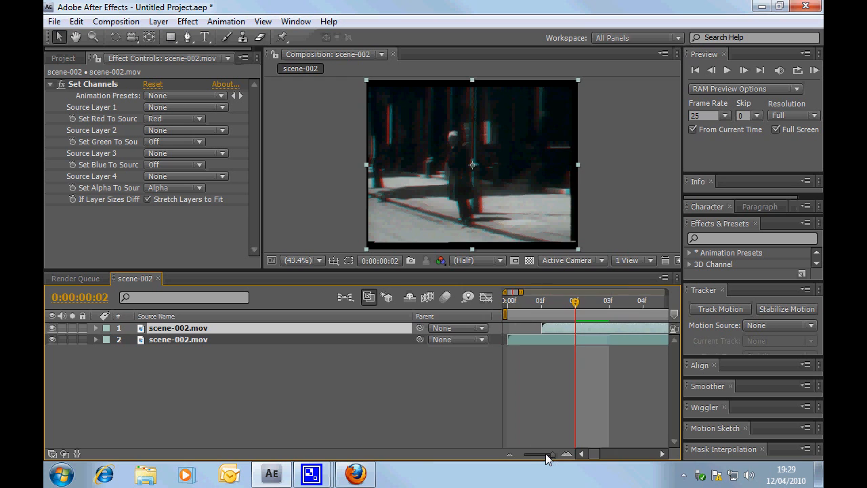
Check the red/cyan offset around 0:00:01:14, and move both scene-002.mov layers one frame earlier so the top one starts at 00f.
{"action": "left_click_drag", "start_coordinate": [546, 455], "coordinate": [530, 457]}
{"action": "left_click_drag", "start_coordinate": [512, 303], "coordinate": [610, 308]}
{"action": "left_click", "coordinate": [341, 222]}
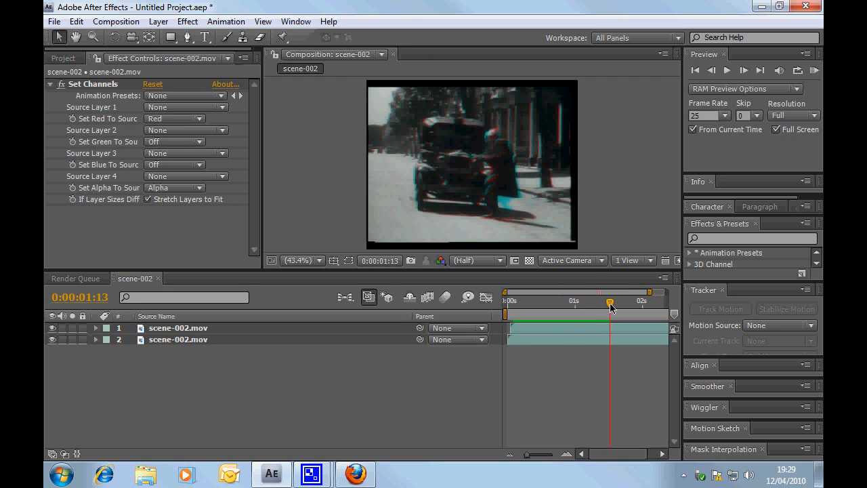
{"action": "left_click_drag", "start_coordinate": [610, 308], "coordinate": [612, 308]}
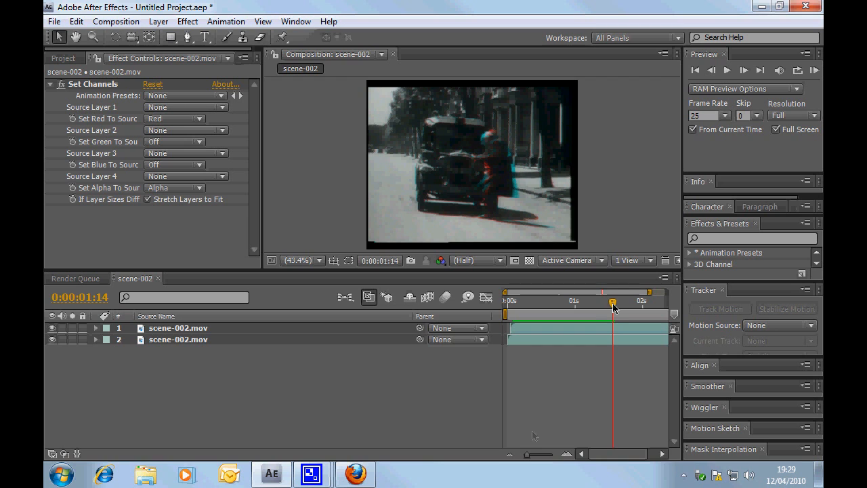
{"action": "left_click_drag", "start_coordinate": [528, 461], "coordinate": [552, 454]}
{"action": "left_click", "coordinate": [536, 327]}
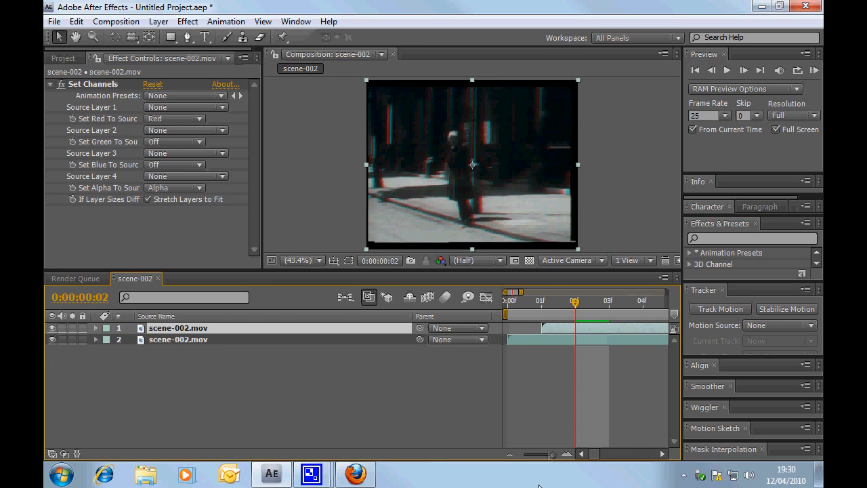
{"action": "left_click_drag", "start_coordinate": [552, 454], "coordinate": [552, 455]}
{"action": "left_click", "coordinate": [535, 343], "text": "shift"}
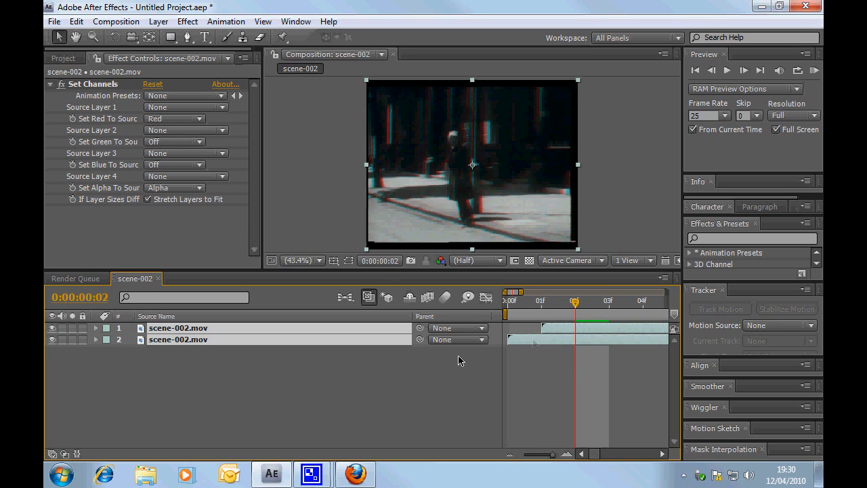
{"action": "key", "text": "alt+Page_Up"}
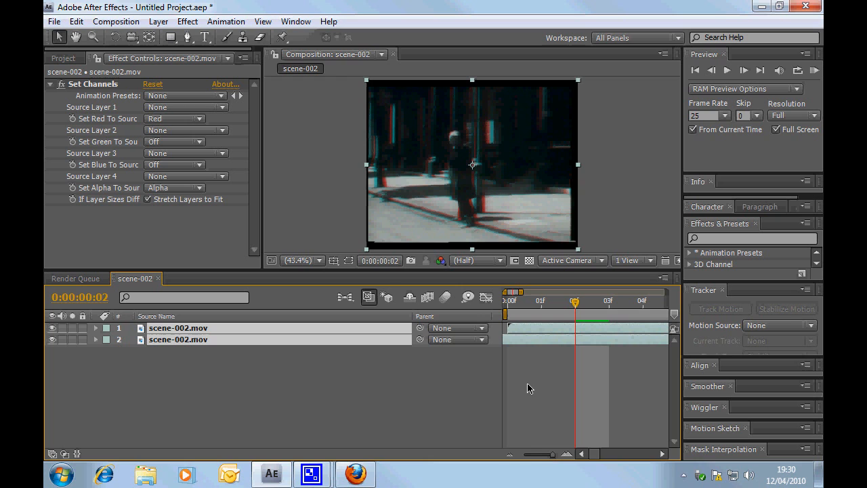
Show the whole clip length in the timeline and examine the red/cyan offset of both layers at 0:00:01:13.
{"action": "left_click", "coordinate": [512, 457]}
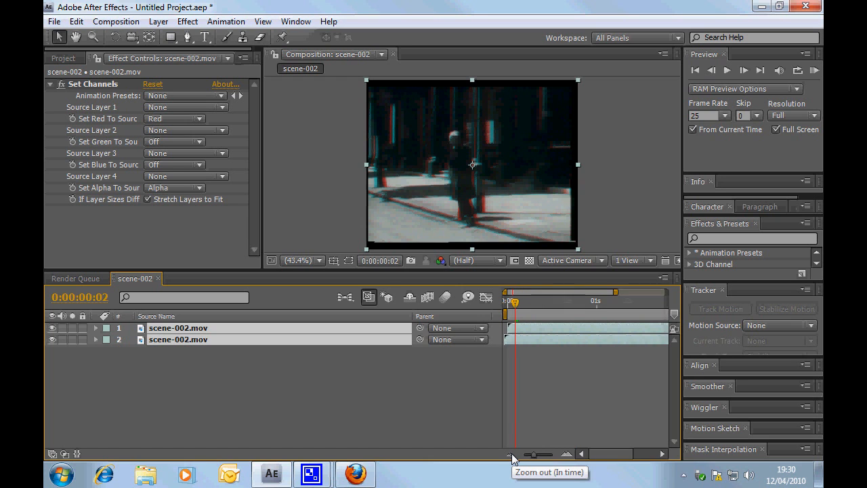
{"action": "left_click", "coordinate": [512, 457]}
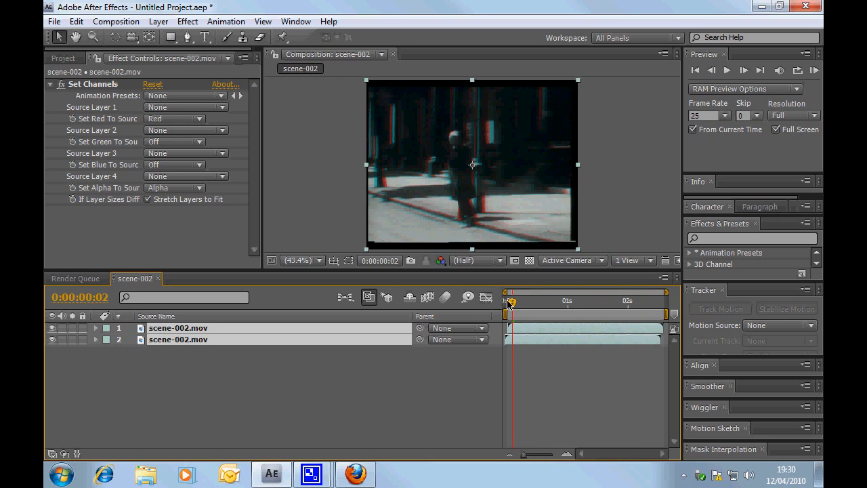
{"action": "left_click", "coordinate": [544, 304]}
{"action": "left_click_drag", "start_coordinate": [545, 307], "coordinate": [599, 315]}
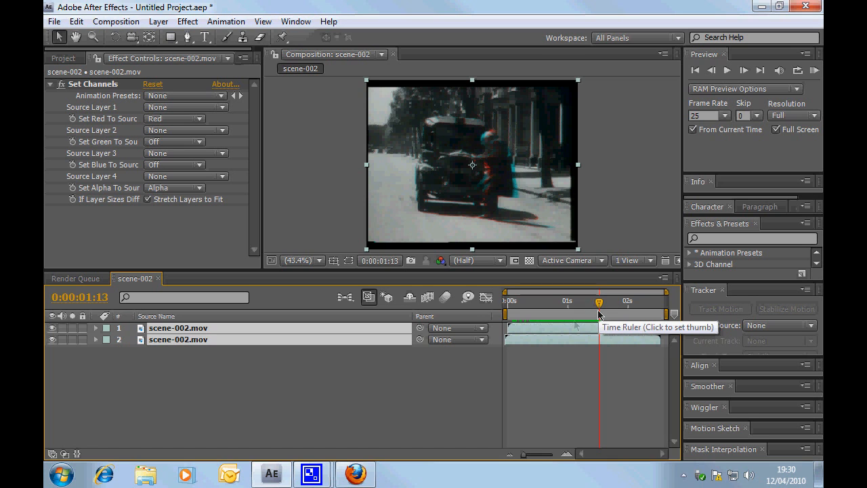
{"action": "left_click", "coordinate": [247, 383]}
{"action": "left_click", "coordinate": [145, 330]}
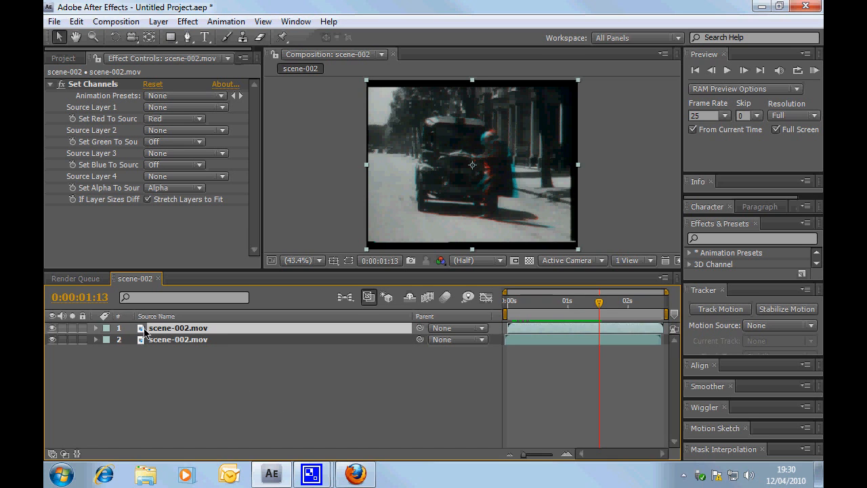
{"action": "left_click", "coordinate": [142, 342], "text": "shift"}
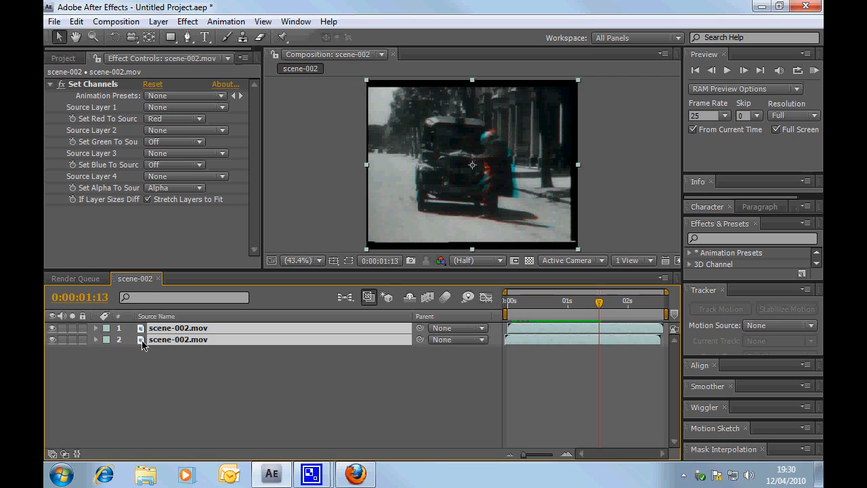
Nudge only the top scene-002.mov layer back and forth horizontally, leaving it a few pixels right of its original position.
{"action": "left_click", "coordinate": [169, 330]}
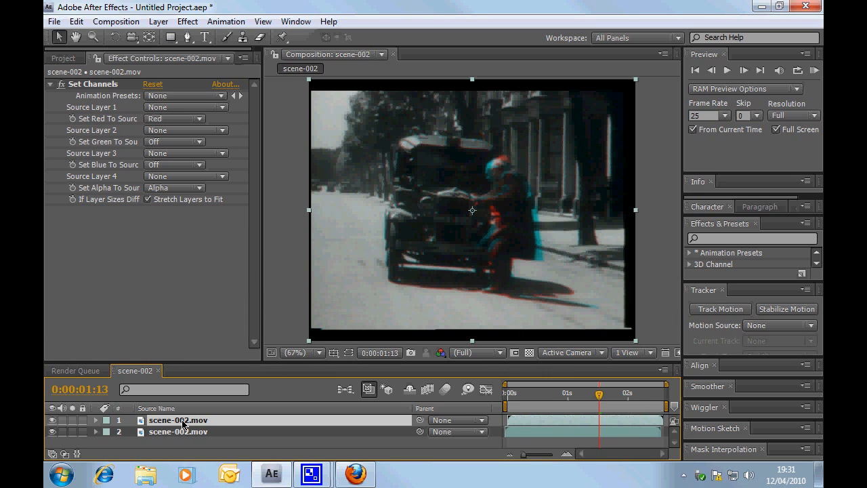
{"action": "key", "text": "Return"}
{"action": "key", "text": "Right"}
{"action": "key", "text": "Right"}
{"action": "key", "text": "Right"}
{"action": "key", "text": "Right"}
{"action": "key", "text": "Right"}
{"action": "key", "text": "Right"}
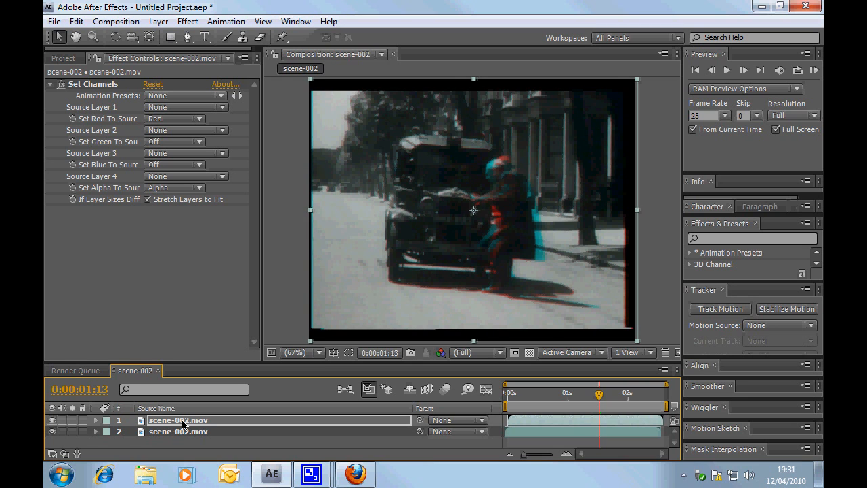
{"action": "key", "text": "Left"}
{"action": "key", "text": "Left"}
{"action": "key", "text": "Left"}
{"action": "key", "text": "Left"}
{"action": "key", "text": "Left"}
{"action": "key", "text": "Left"}
{"action": "key", "text": "Right"}
{"action": "key", "text": "Right"}
{"action": "key", "text": "Right"}
{"action": "key", "text": "Right"}
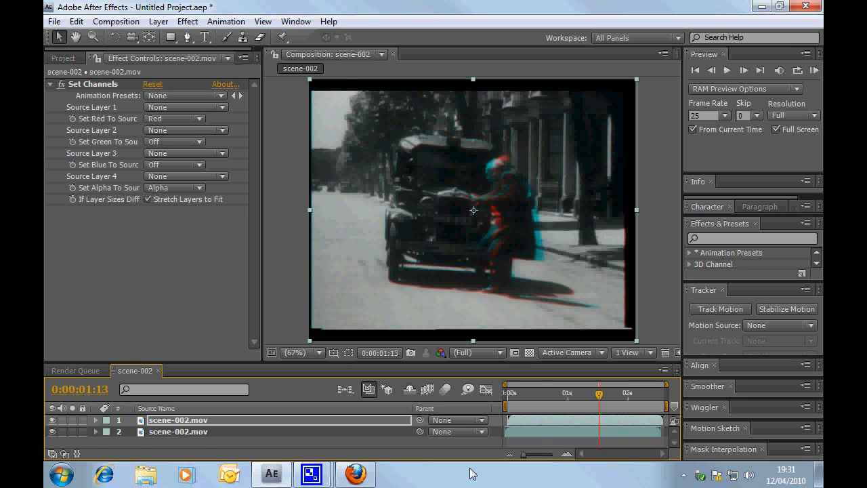
Go to 0:00:00:08 and reveal the Scale property and its values for both scene-002.mov layers.
{"action": "left_click", "coordinate": [541, 394]}
{"action": "left_click_drag", "start_coordinate": [541, 394], "coordinate": [528, 398]}
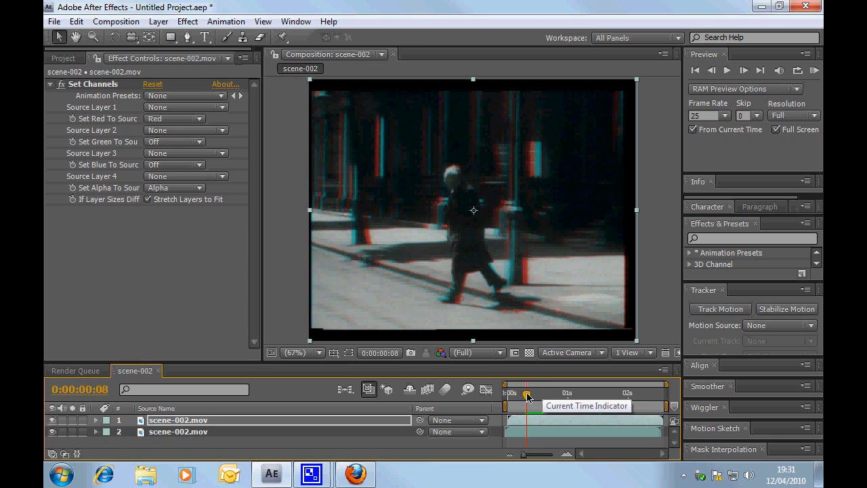
{"action": "left_click", "coordinate": [141, 434], "text": "shift"}
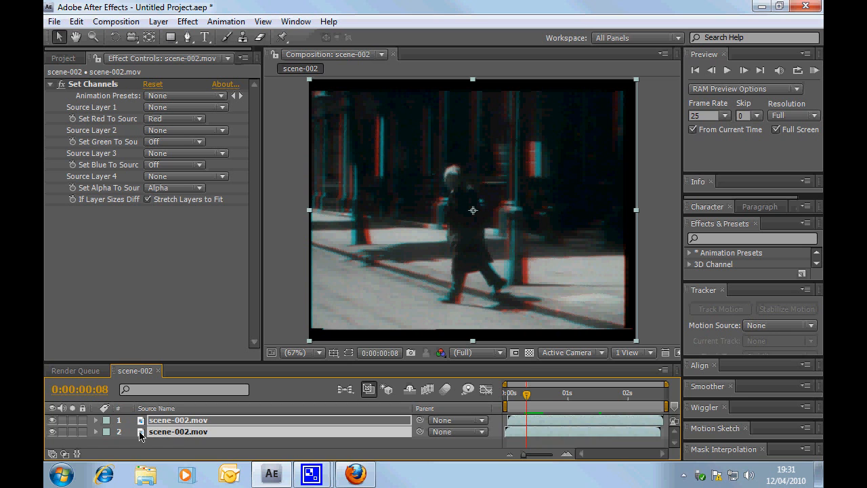
{"action": "key", "text": "s"}
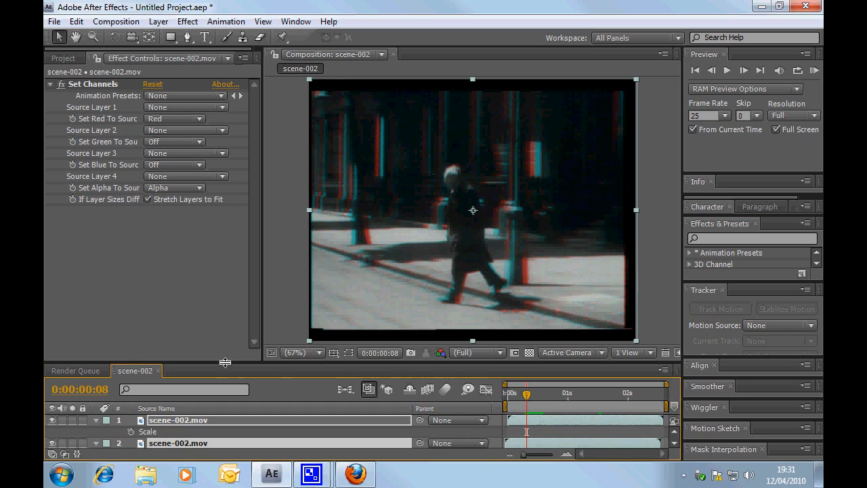
{"action": "left_click_drag", "start_coordinate": [227, 364], "coordinate": [225, 305]}
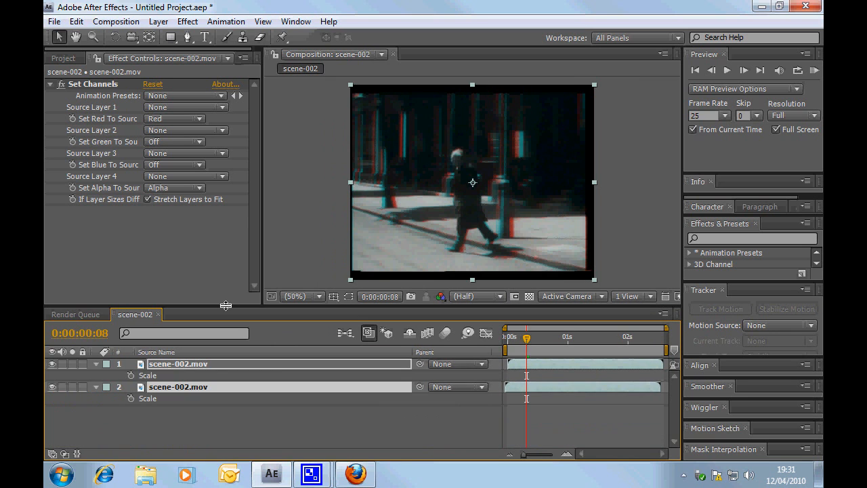
{"action": "left_click", "coordinate": [64, 454]}
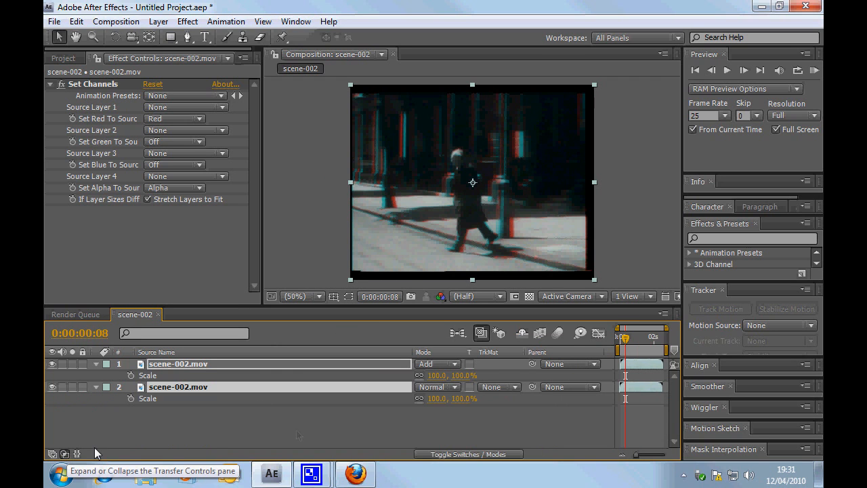
Unlink the scale proportions of both layers and set their horizontal scale to 102%.
{"action": "left_click", "coordinate": [419, 375]}
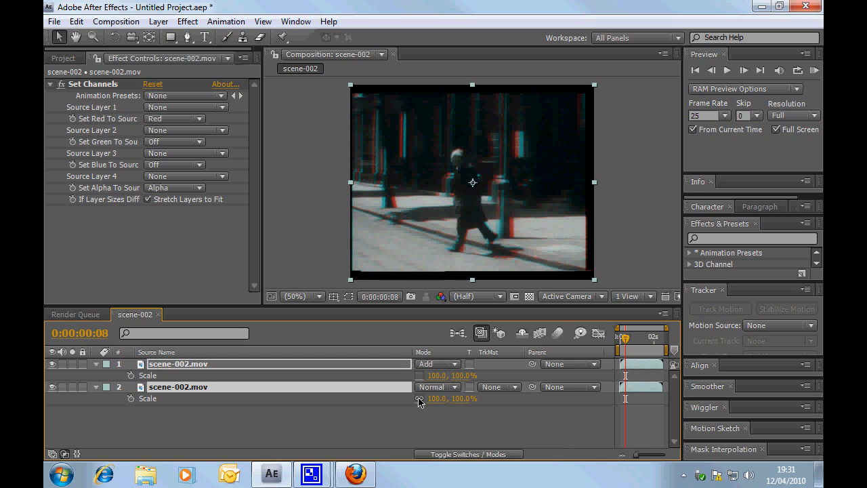
{"action": "left_click", "coordinate": [419, 399]}
{"action": "left_click", "coordinate": [433, 376]}
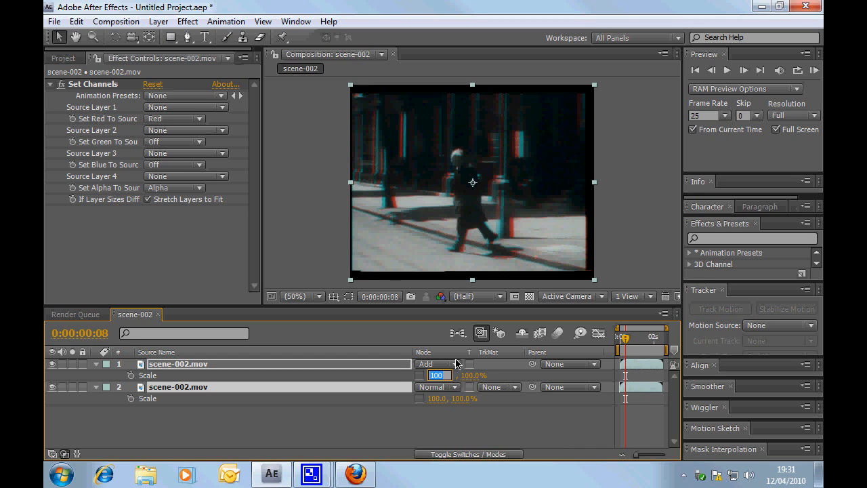
{"action": "type", "text": "102"}
{"action": "key", "text": "Return"}
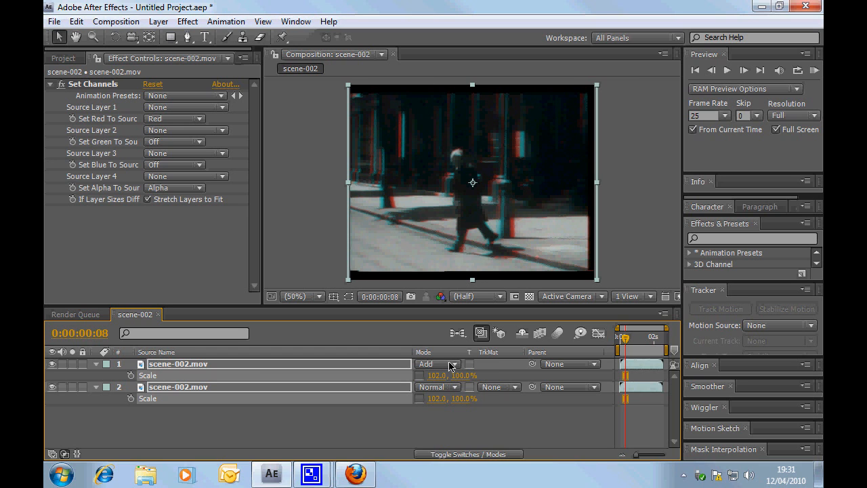
{"action": "left_click", "coordinate": [452, 424]}
Play a full-screen RAM preview from the first frame, and scrub through the clip to review the anaglyph effect.
{"action": "mouse_move", "coordinate": [624, 344]}
{"action": "left_mouse_down"}
{"action": "mouse_move", "coordinate": [658, 344]}
{"action": "mouse_move", "coordinate": [613, 344]}
{"action": "left_mouse_up"}
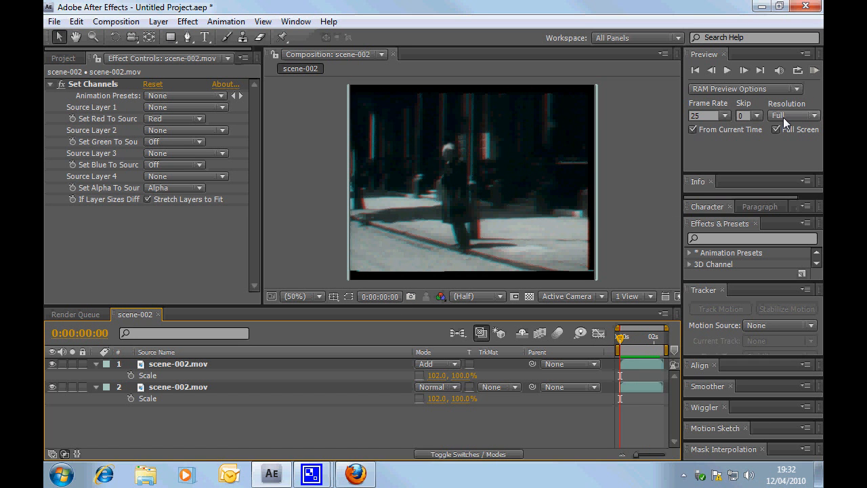
{"action": "left_click", "coordinate": [812, 71]}
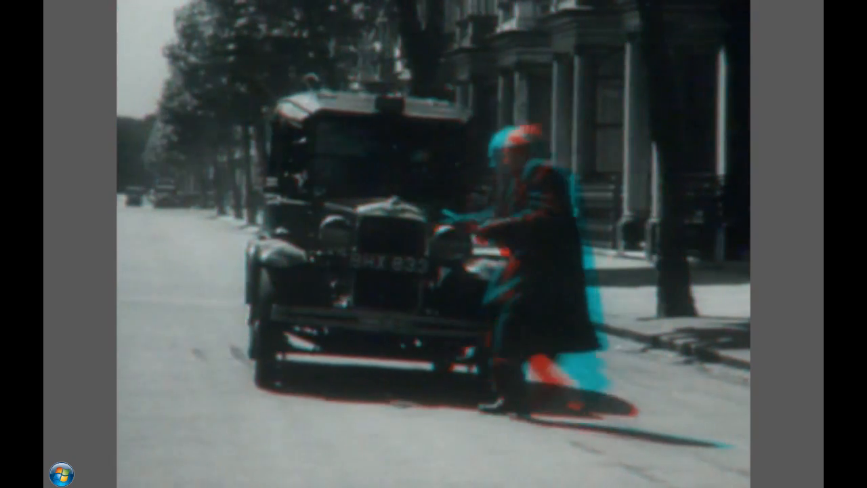
{"action": "left_click", "coordinate": [685, 130]}
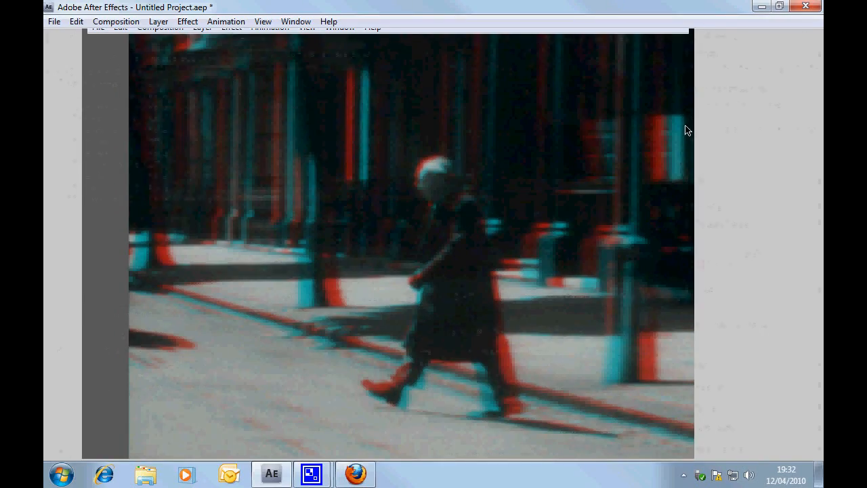
{"action": "left_click_drag", "start_coordinate": [620, 340], "coordinate": [660, 344]}
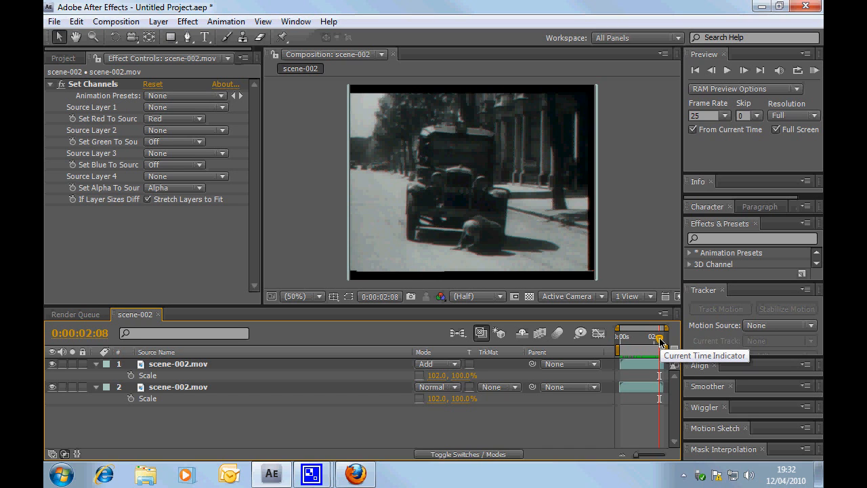
{"action": "left_click_drag", "start_coordinate": [660, 342], "coordinate": [643, 342]}
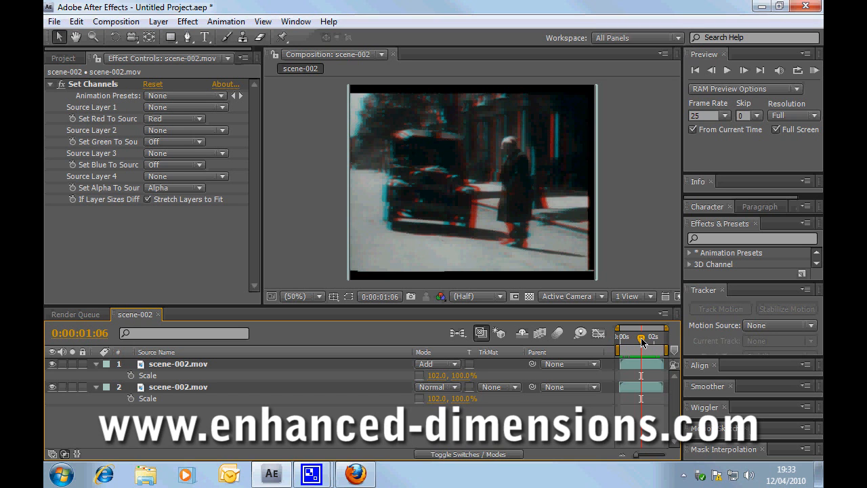
{"action": "left_click_drag", "start_coordinate": [642, 342], "coordinate": [624, 342]}
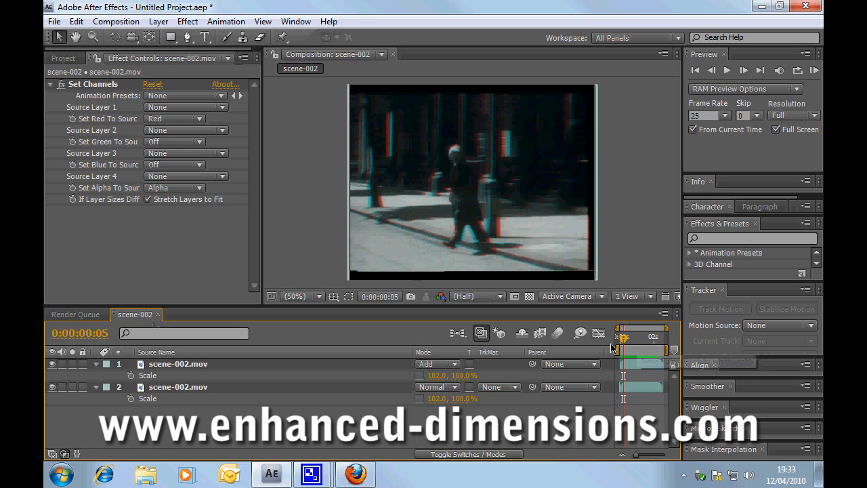